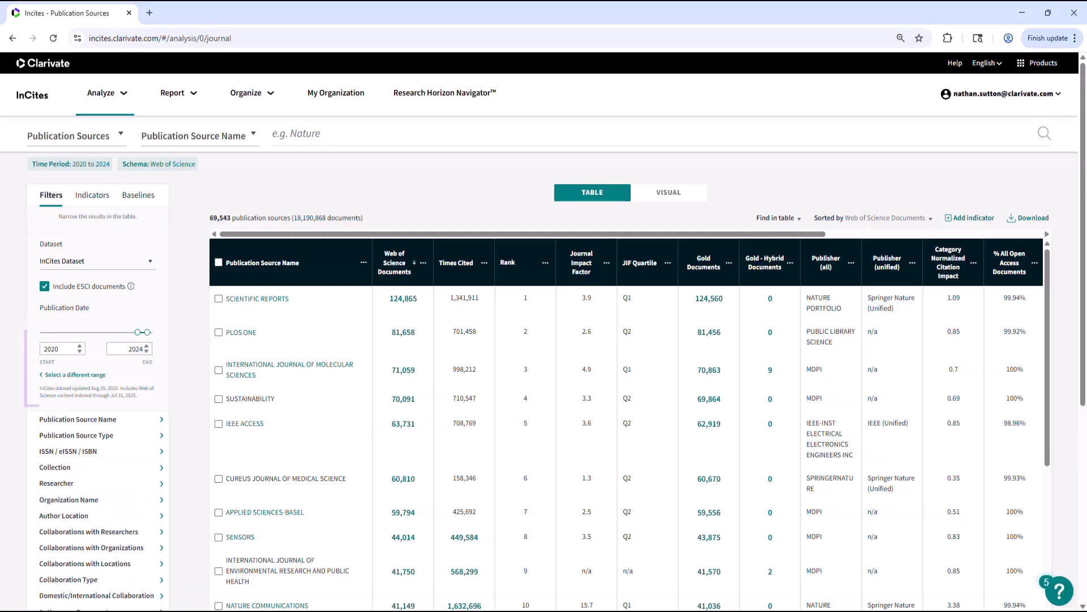
Restrict the publication date range to 2024 by setting its start year to 2024.
double_click(52, 349)
type("20")
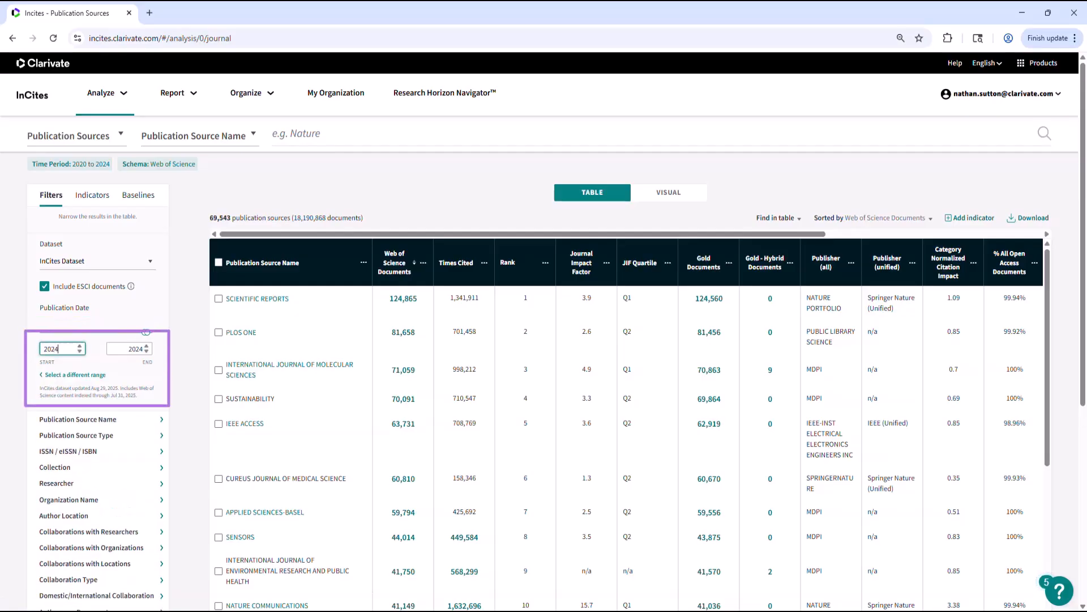
key("Return")
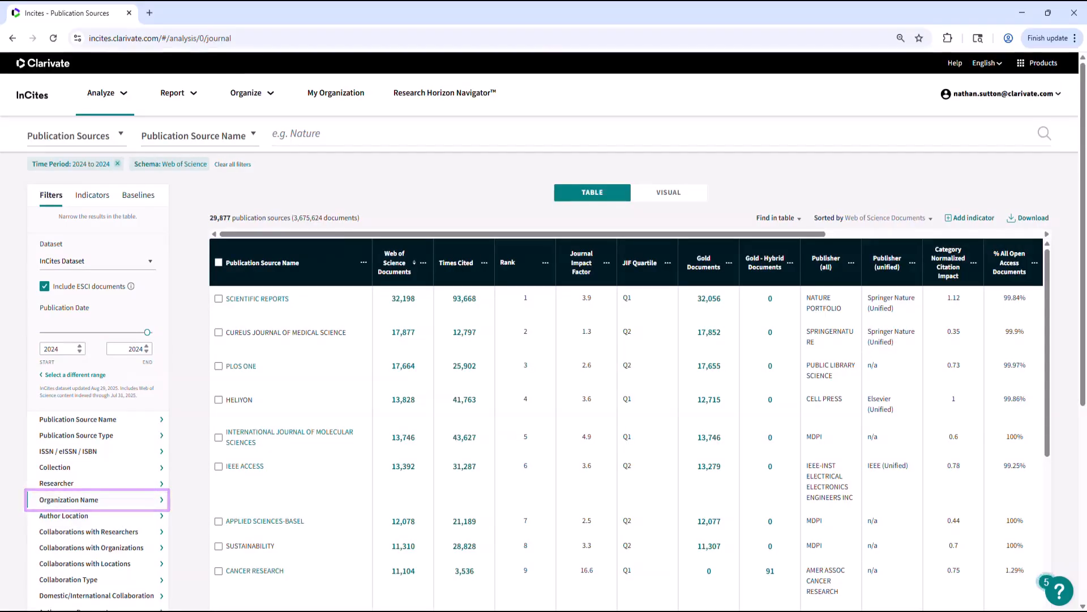
Filter the publication sources by organization name to include only Leiden University.
left_click(97, 499)
type("leiden univ")
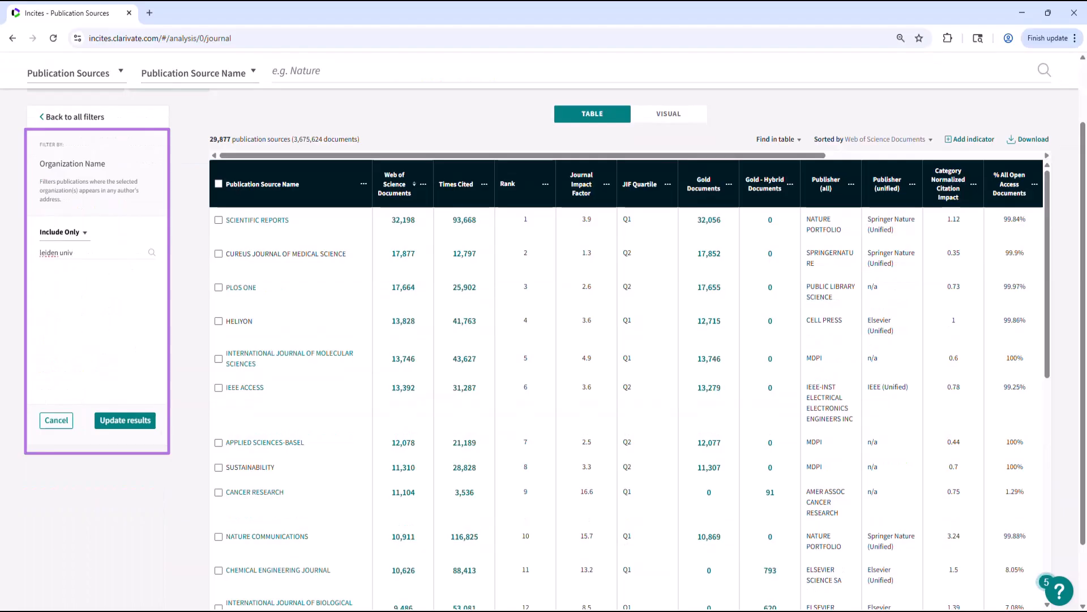
left_click(71, 269)
left_click(125, 420)
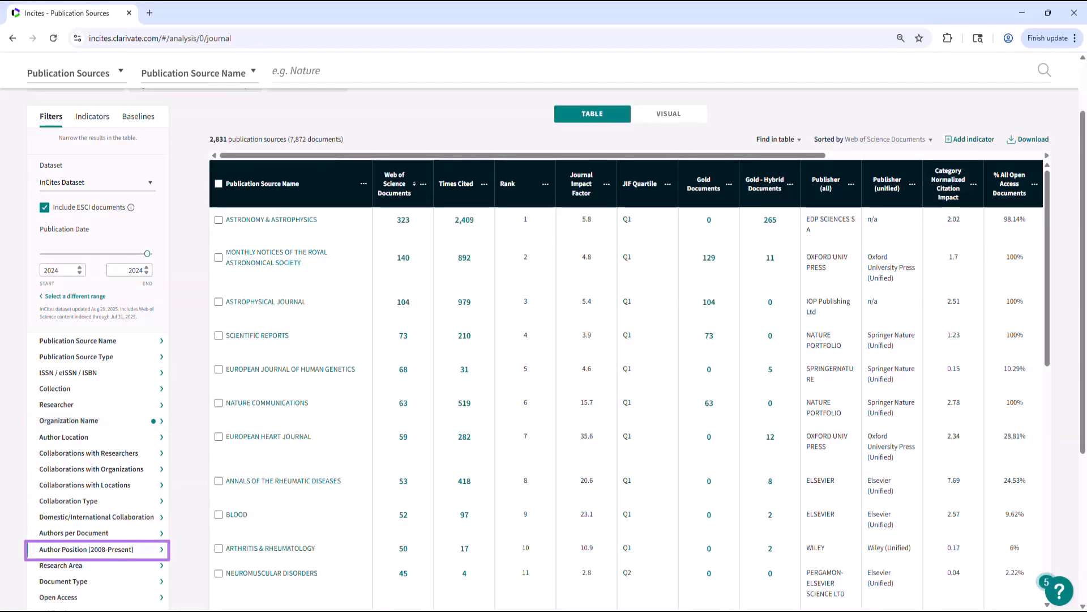
Filter the results by author position to include only Corresponding authors.
left_click(86, 550)
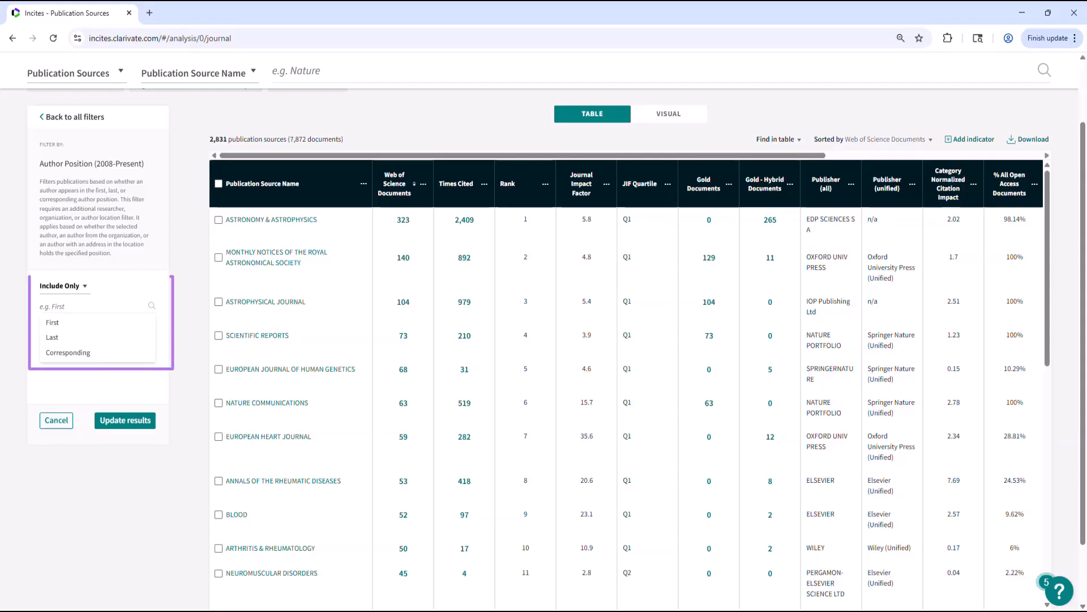
left_click(68, 352)
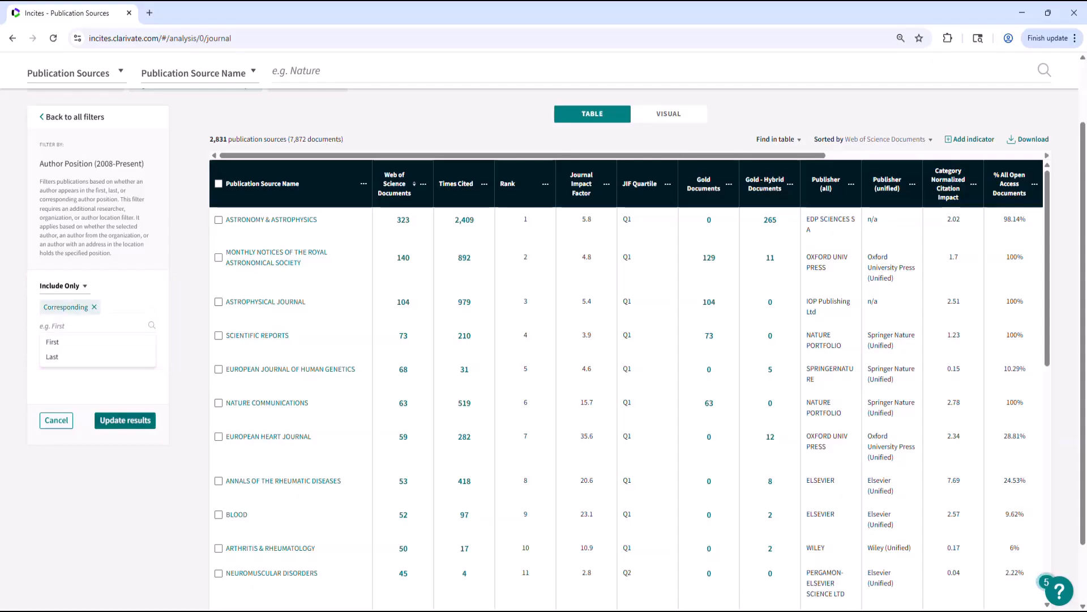
left_click(126, 420)
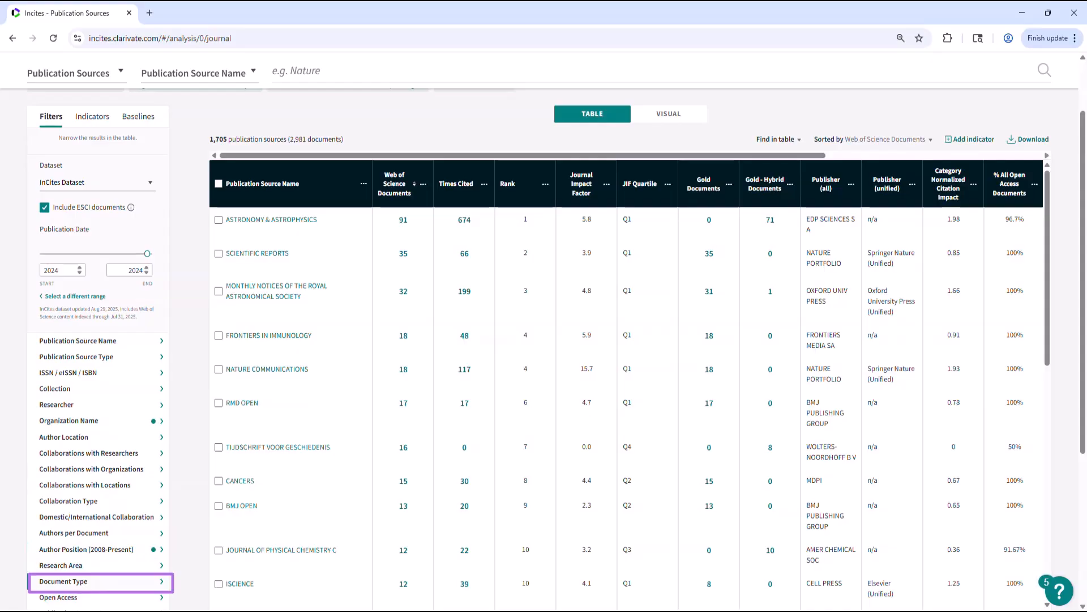
Filter the results by document type to include only Article and Review.
left_click(64, 581)
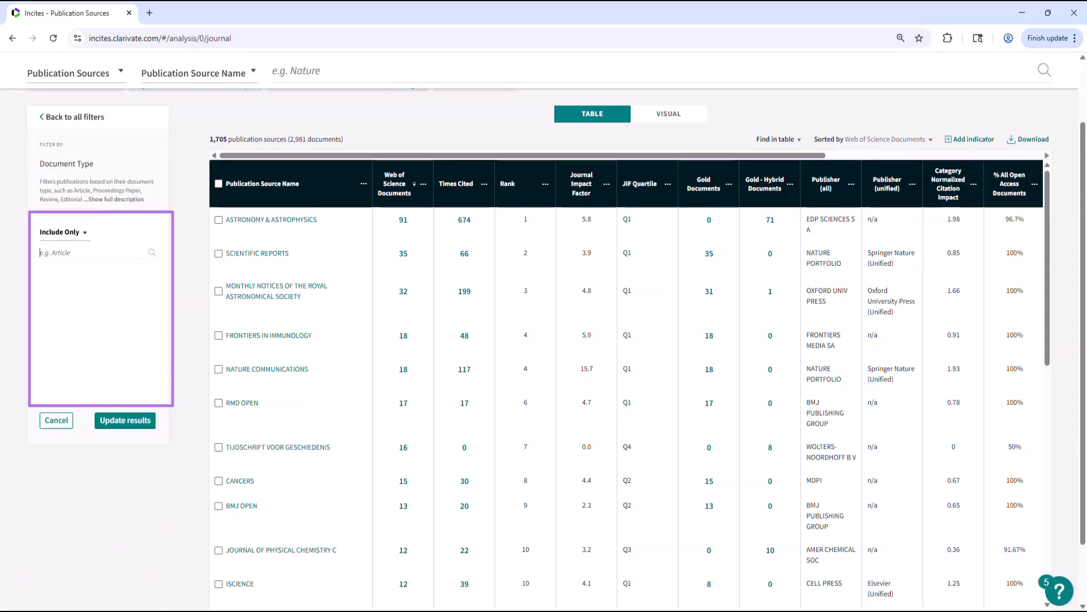
type("arti")
key("Return")
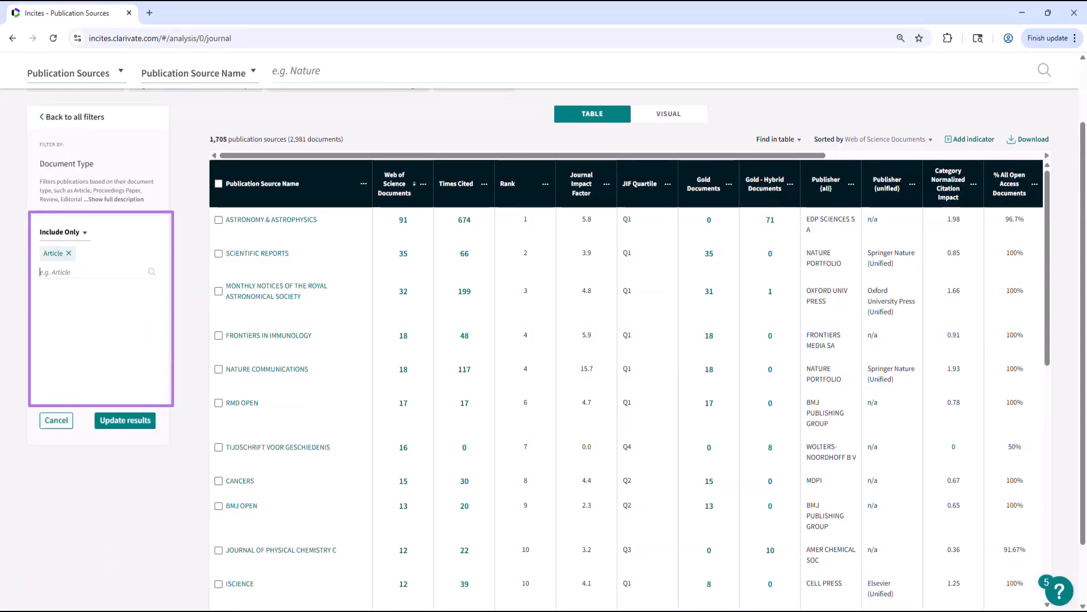
type("revi")
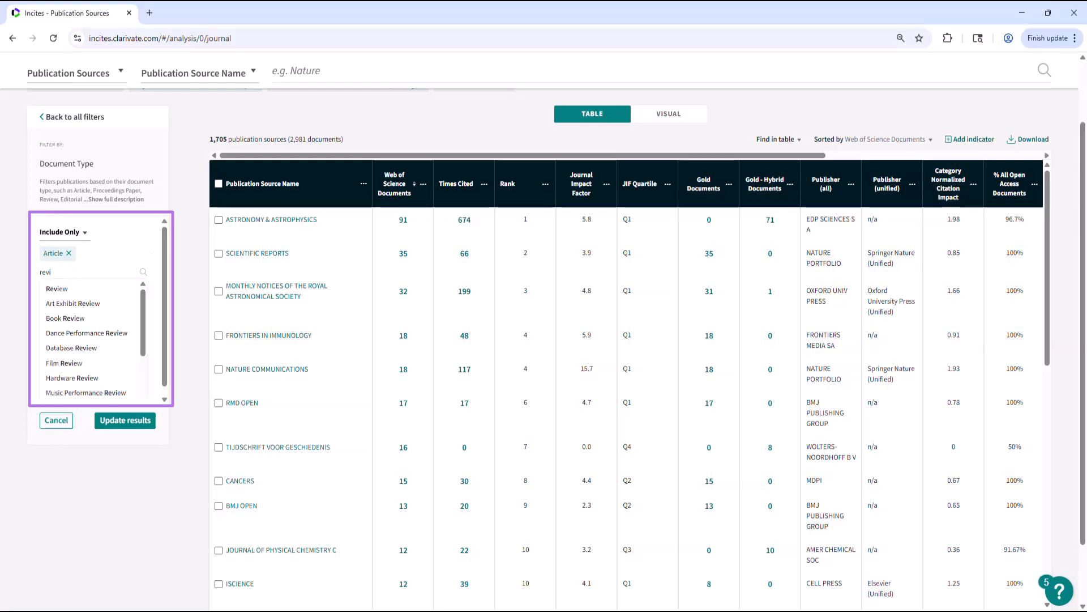
key("Return")
left_click(124, 420)
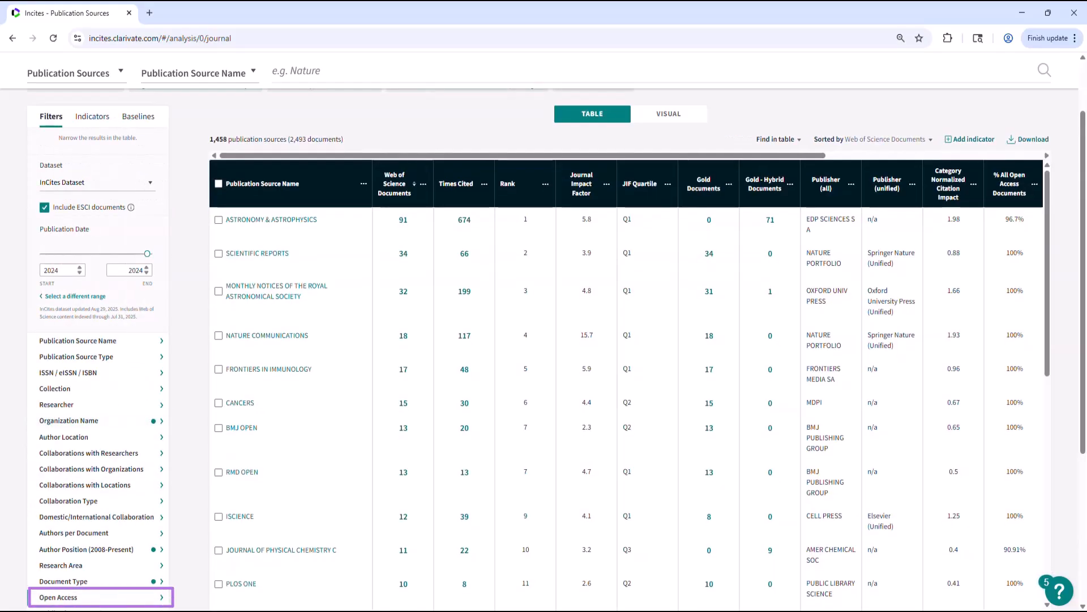
Filter the results by open access status to include only Gold and Gold - Hybrid.
left_click(58, 597)
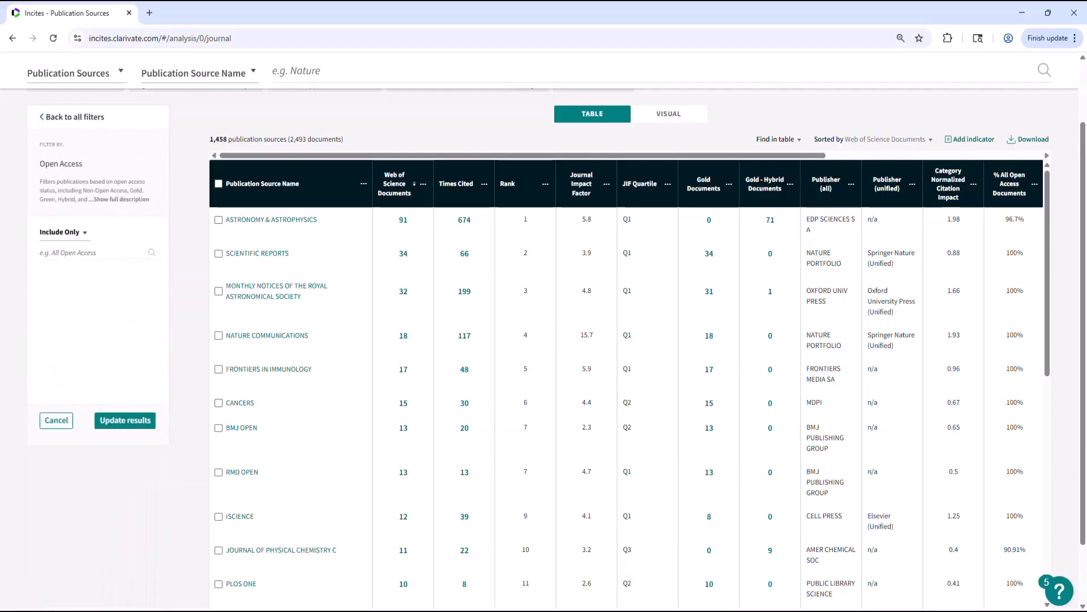
left_click(85, 253)
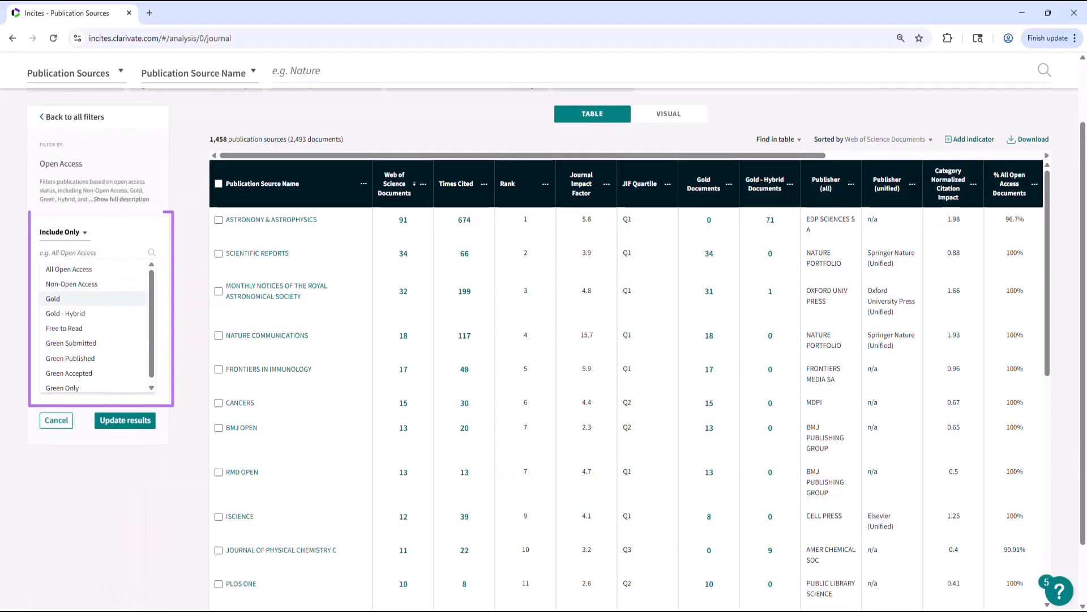
left_click(55, 298)
left_click(66, 318)
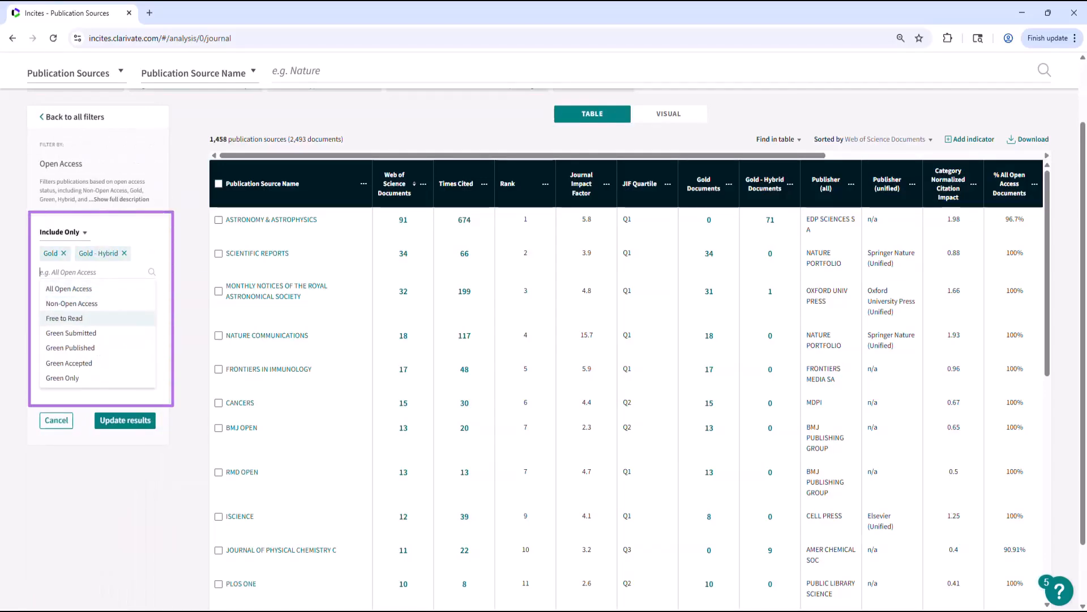
left_click(125, 420)
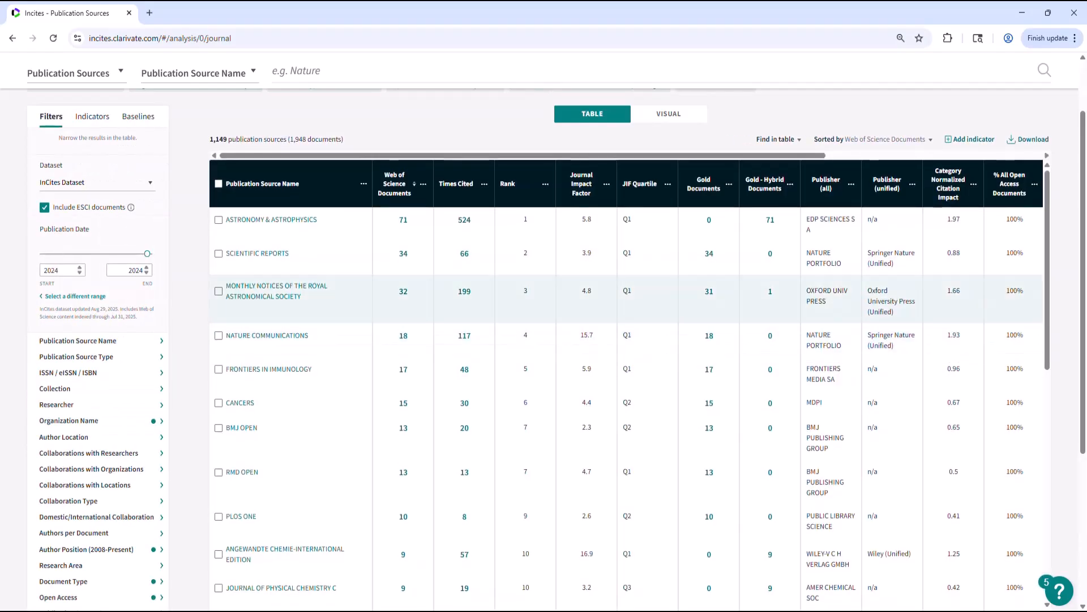
Add the Baseline for All Items row to the publication sources table.
scroll(243, 312, "up", 1)
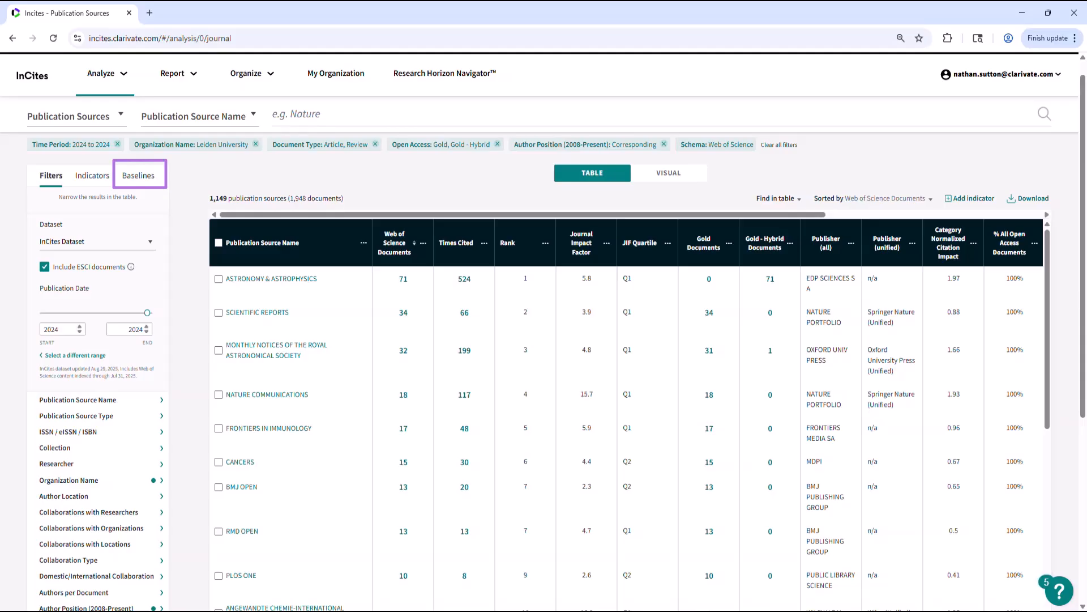
left_click(138, 176)
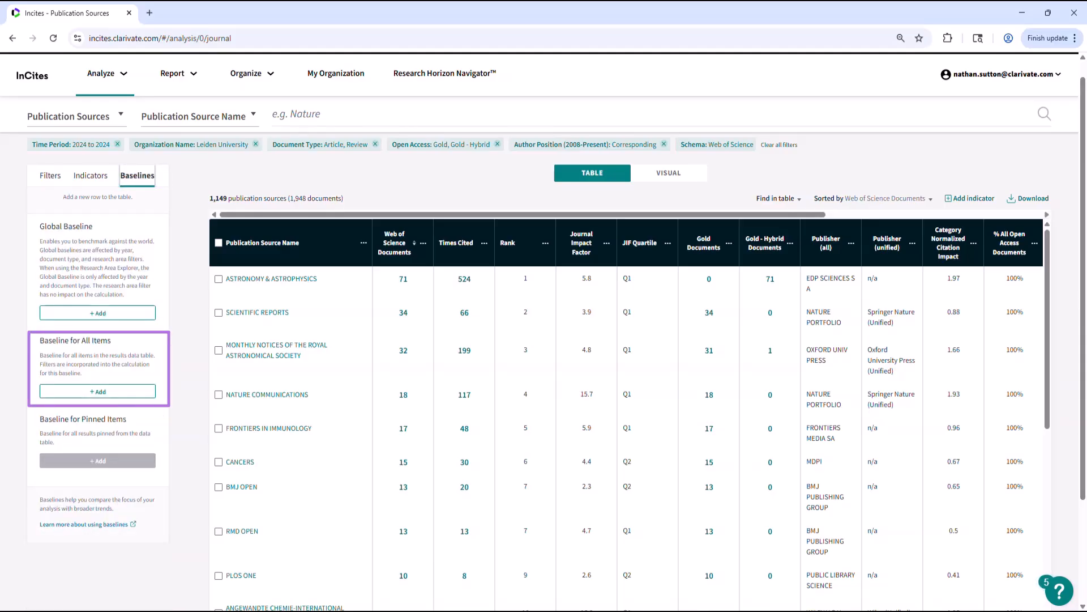
left_click(97, 391)
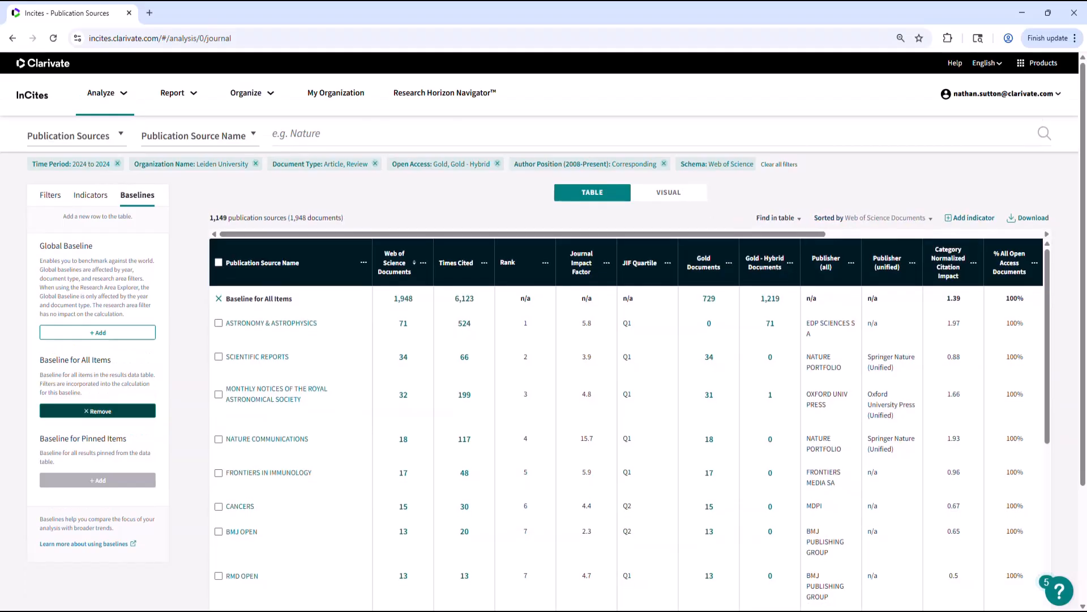
Filter the results by publisher to include only Springer Nature (Unified).
left_click(50, 195)
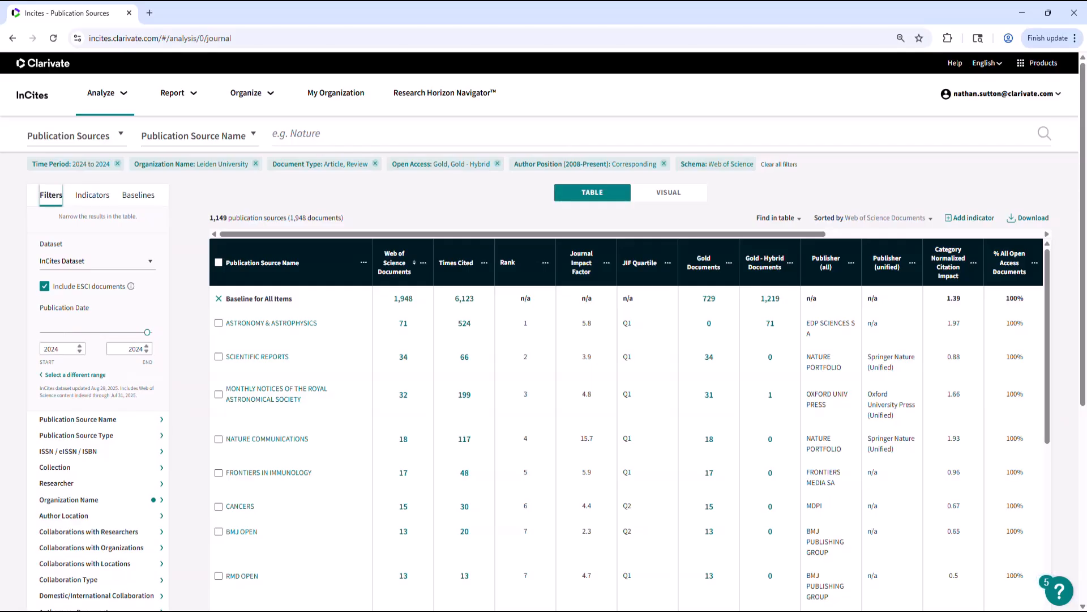
scroll(543, 340, "down", 5)
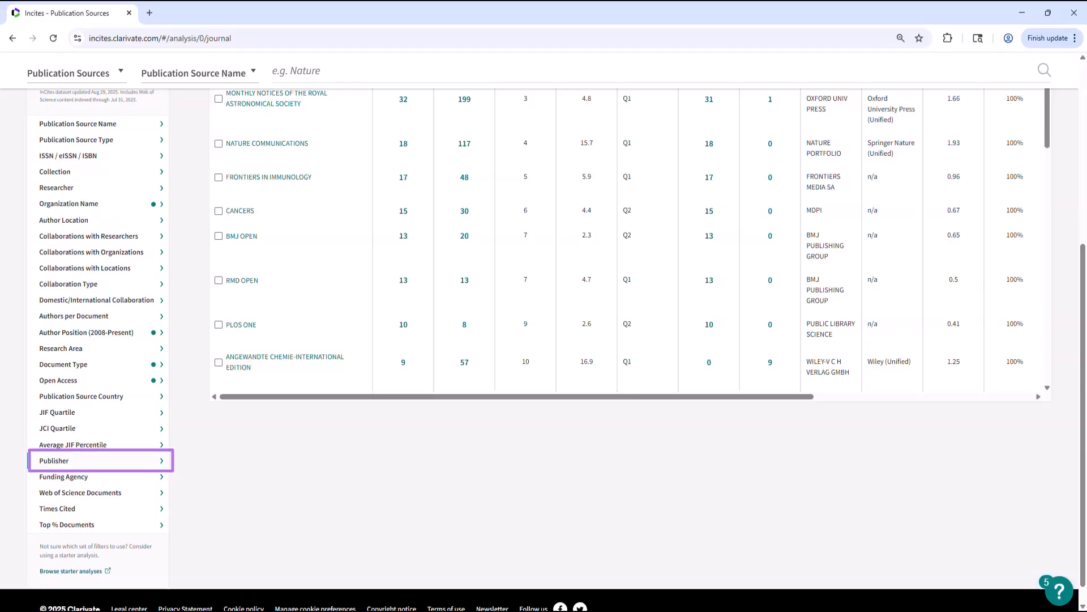
left_click(100, 460)
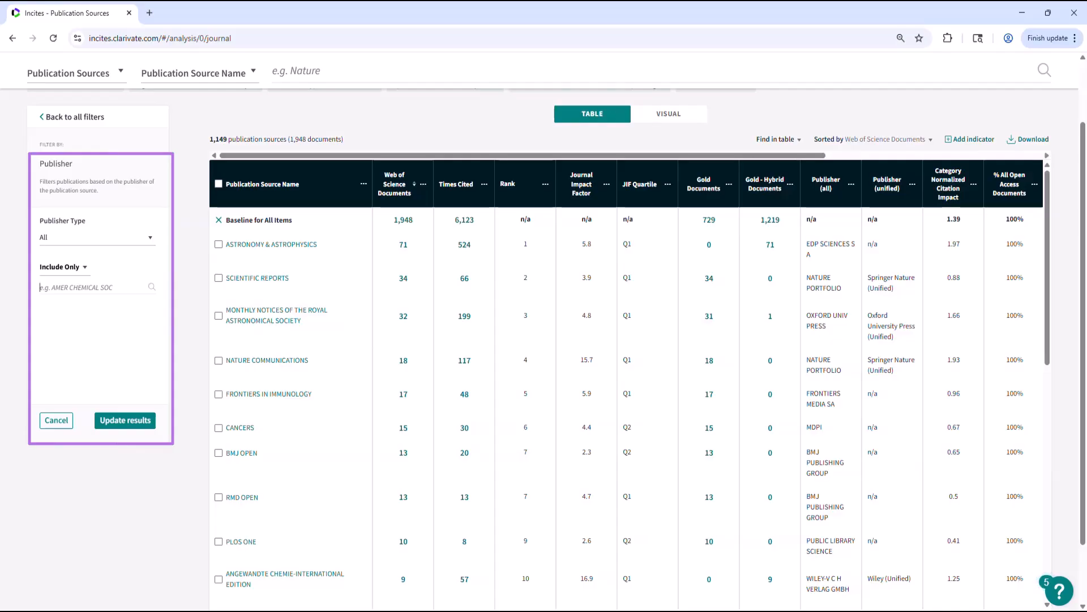
type("springer")
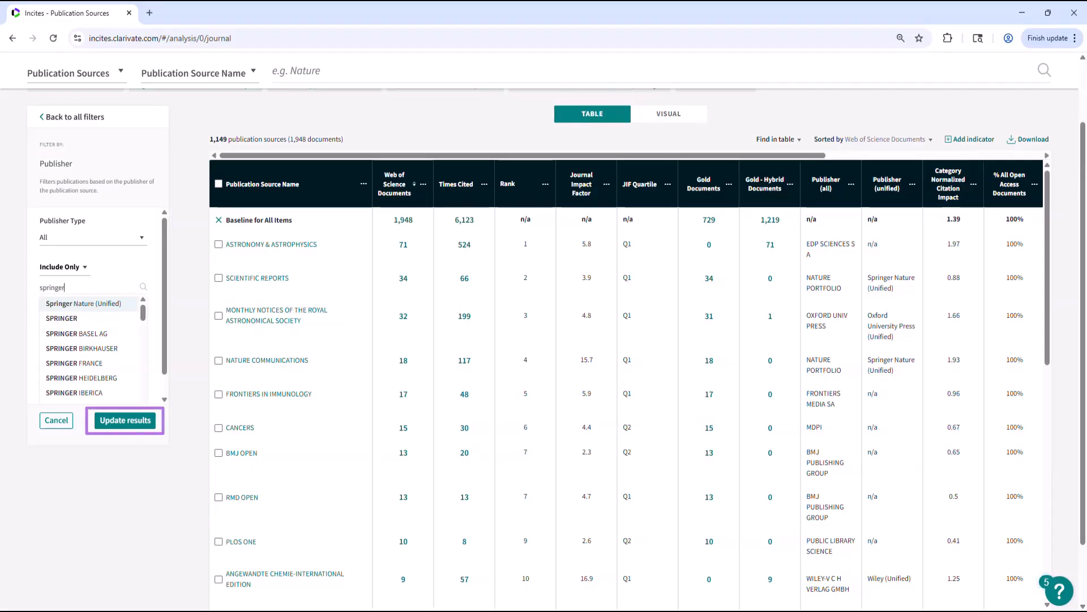
left_click(83, 303)
left_click(125, 420)
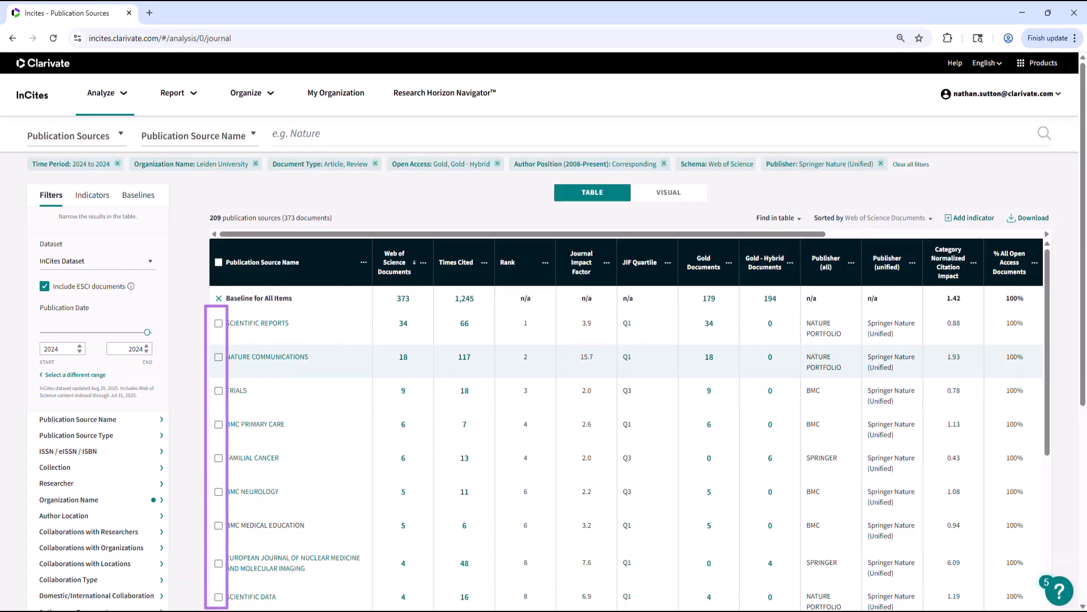
Exclude the NATURE COMMUNICATIONS row directly from the table and remove that exclusion again.
left_click(219, 357)
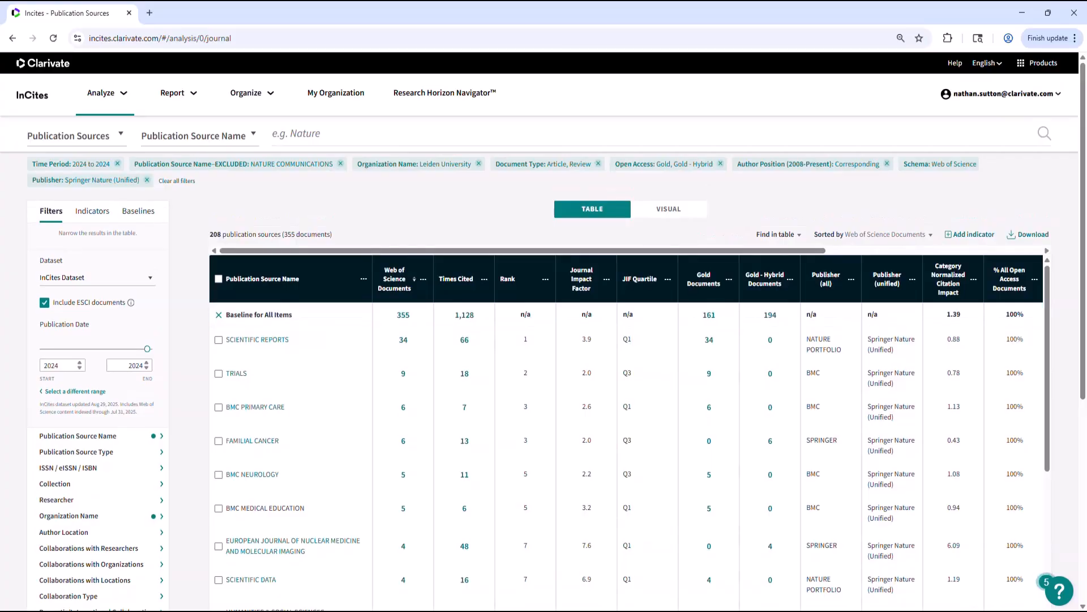
left_click(340, 164)
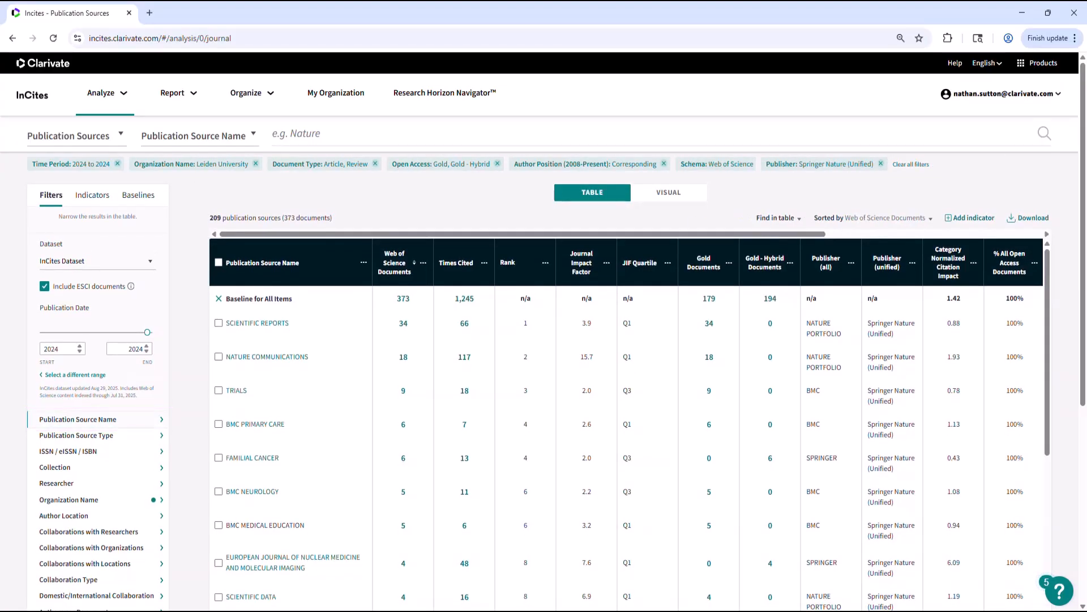
Apply an Exclude Only publication source name filter for NATURE COMMUNICATIONS and clear that filter again.
left_click(78, 420)
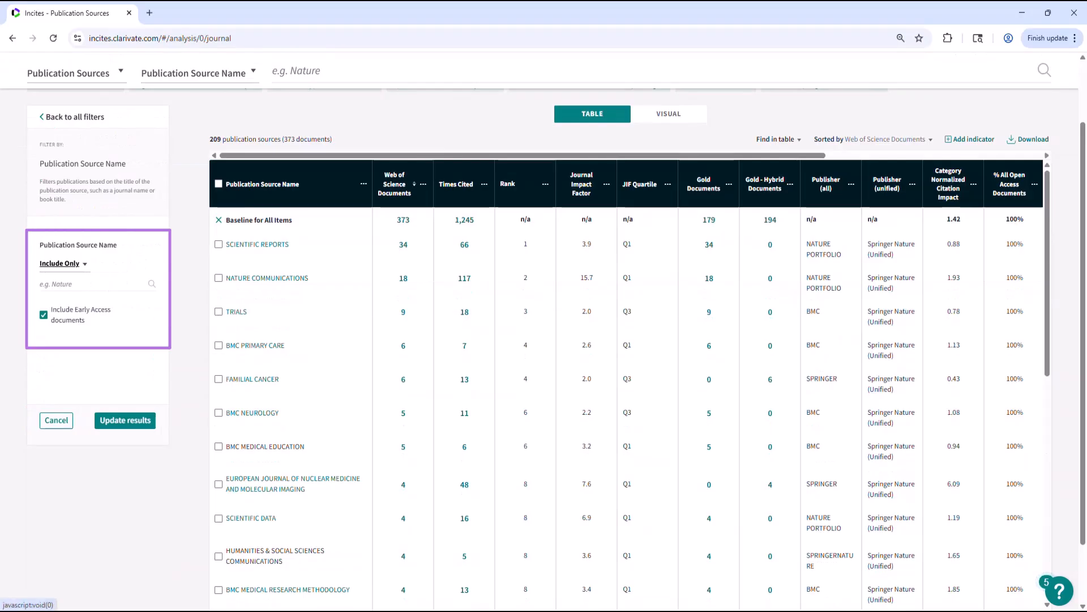
left_click(61, 264)
left_click(65, 298)
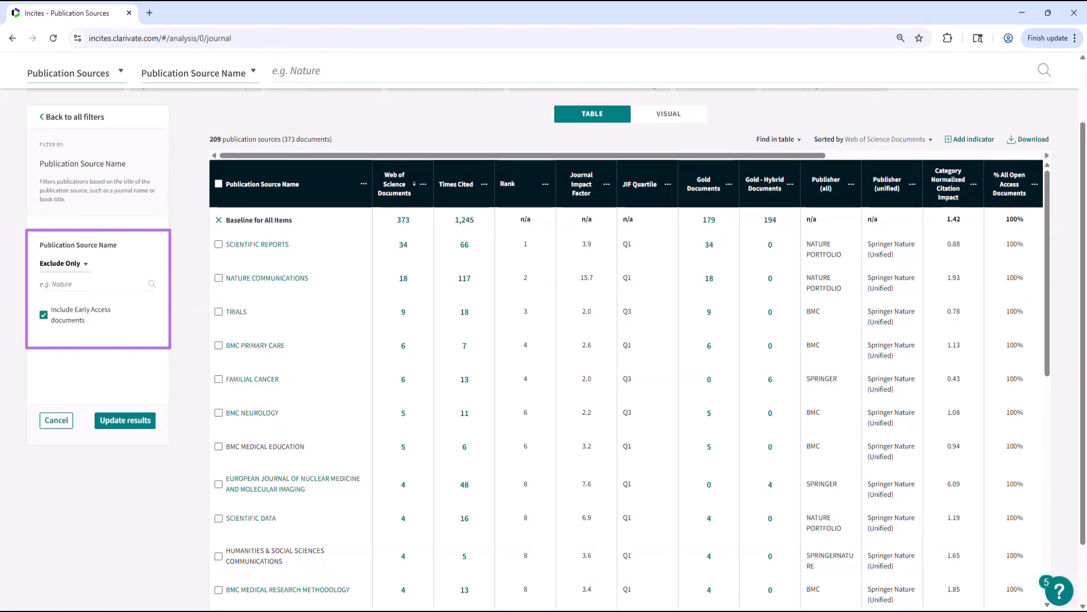
type("nature comm")
left_click(88, 300)
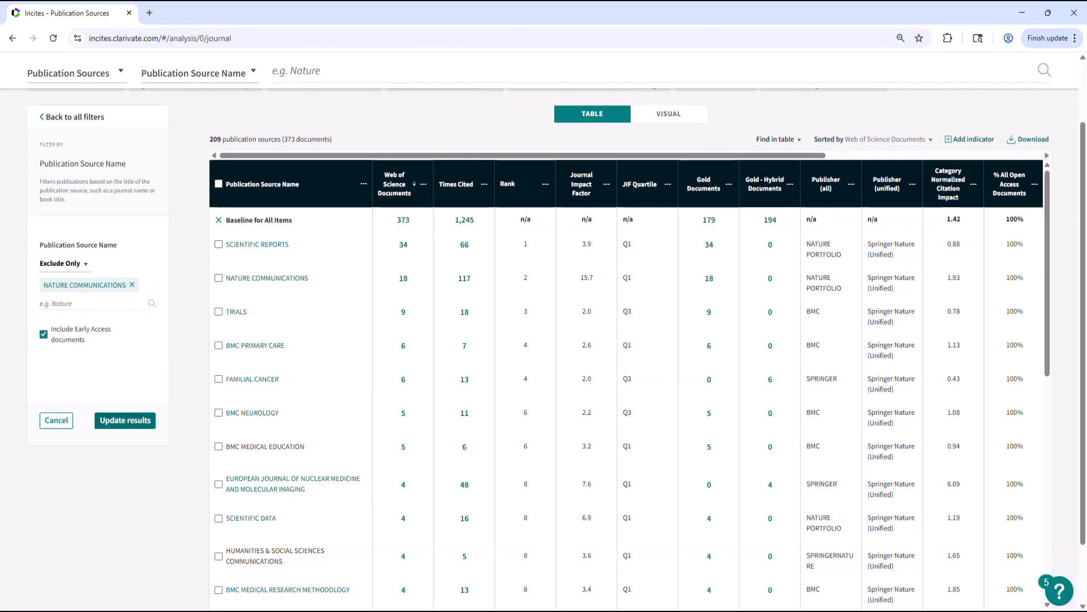
left_click(125, 421)
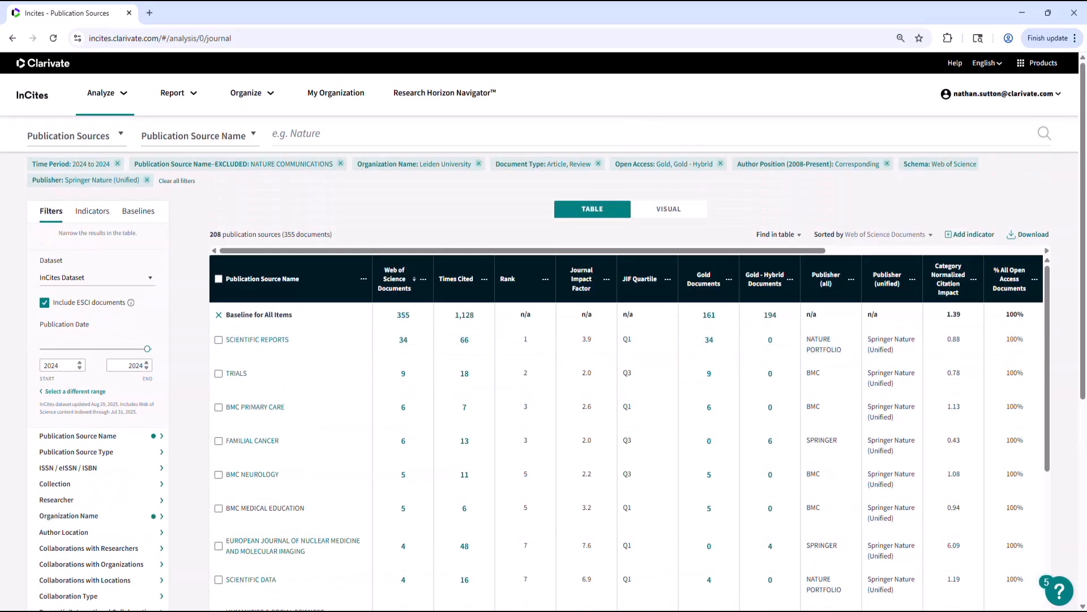
left_click(340, 164)
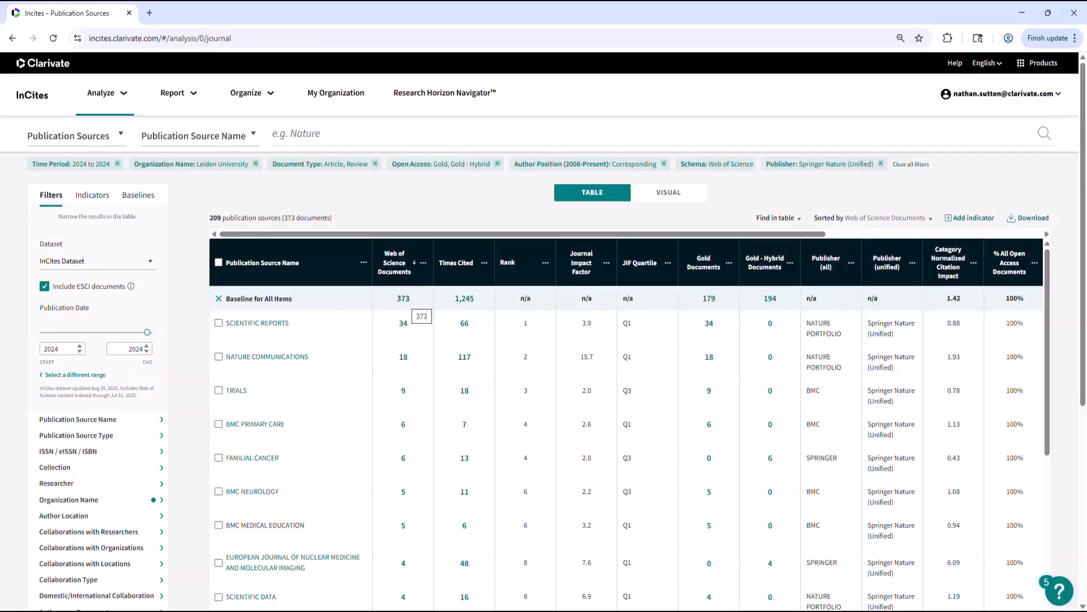
Open the baseline's Web of Science documents, name their Excel download Leiden2024SpringerNature, and close the publication source details.
left_click(403, 298)
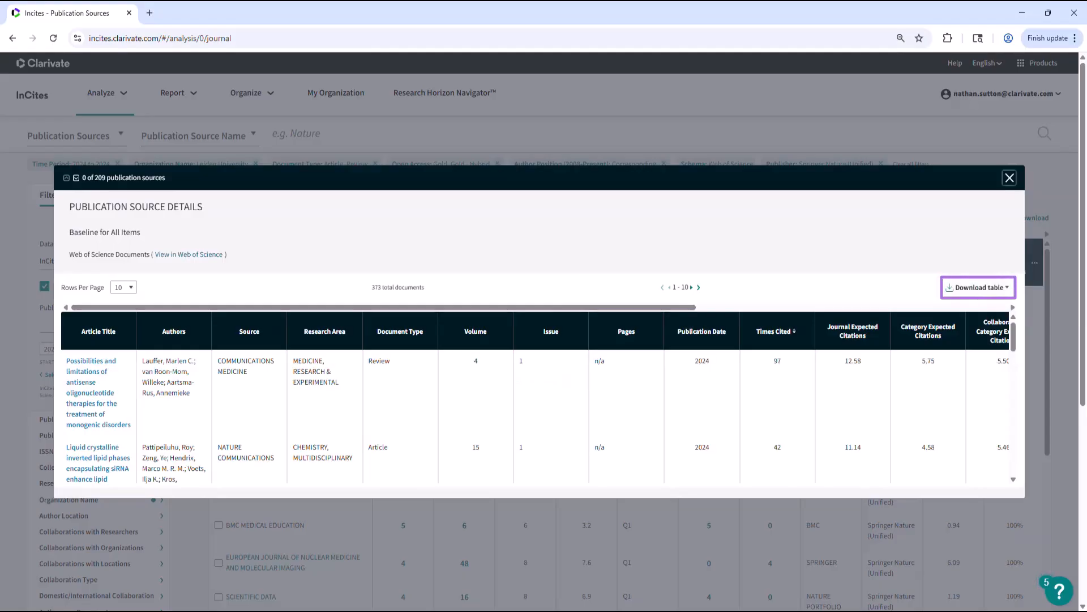
left_click(979, 287)
triple_click(937, 363)
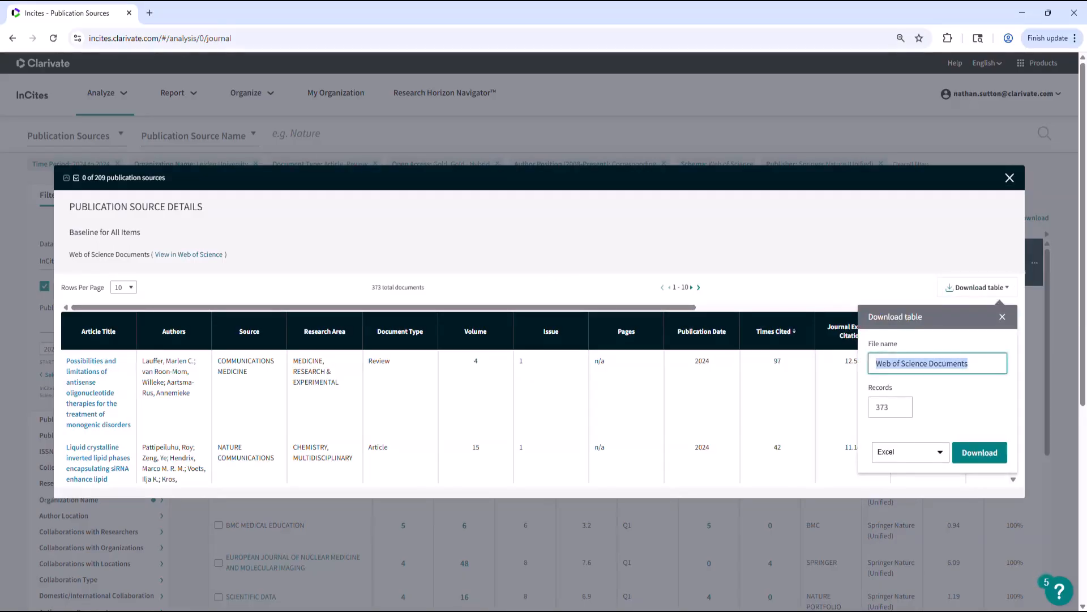
key("BackSpace")
type("Lei")
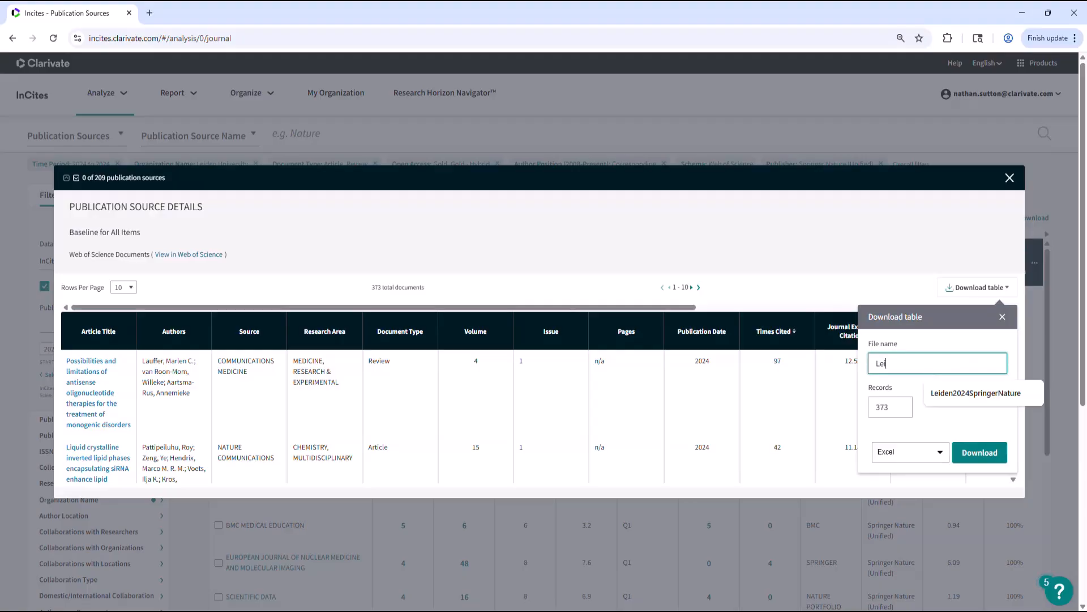
key("Down")
key("Return")
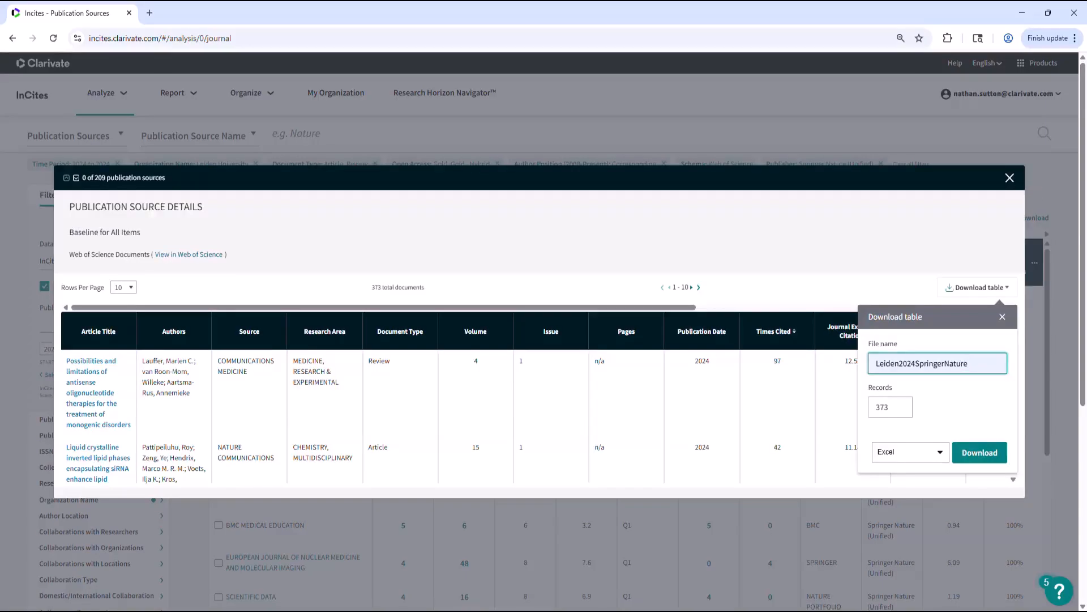
key("Escape")
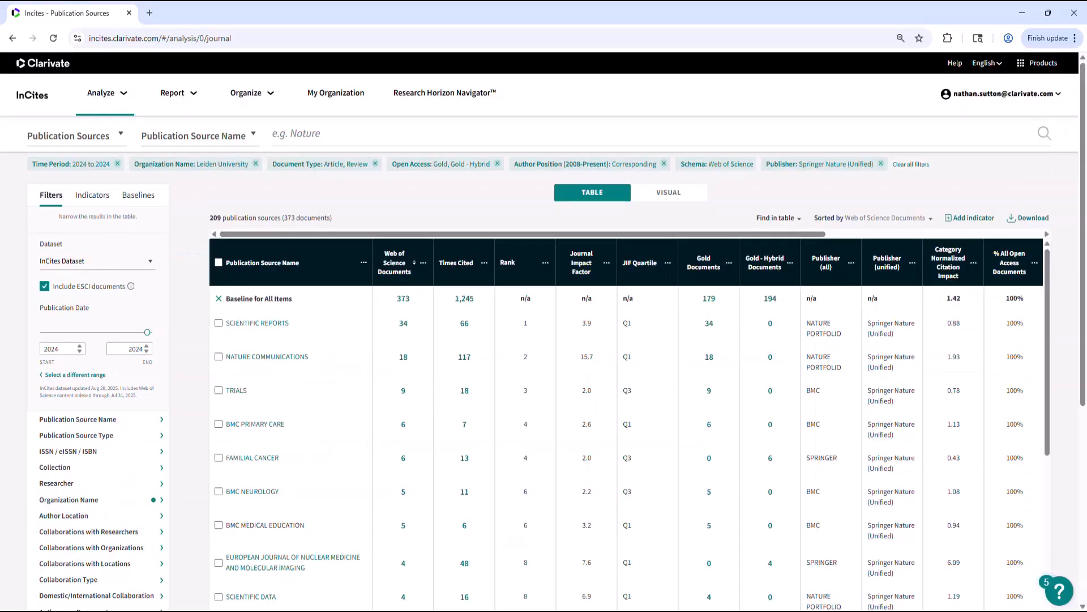
Replace the Springer Nature publisher filter with one that includes only Sage (Unified).
left_click(880, 164)
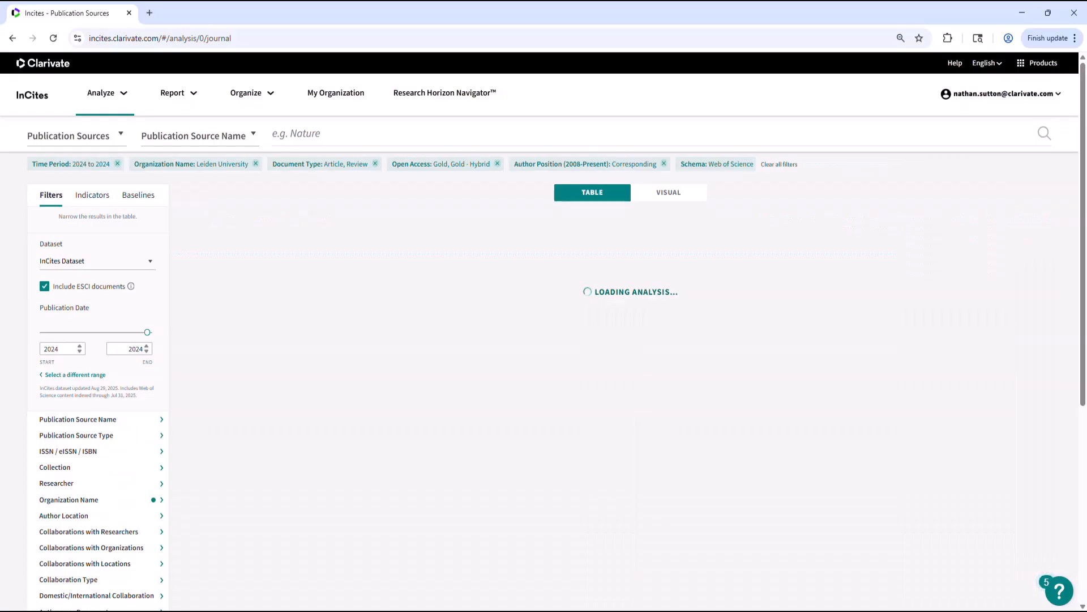
scroll(73, 425, "down", 6)
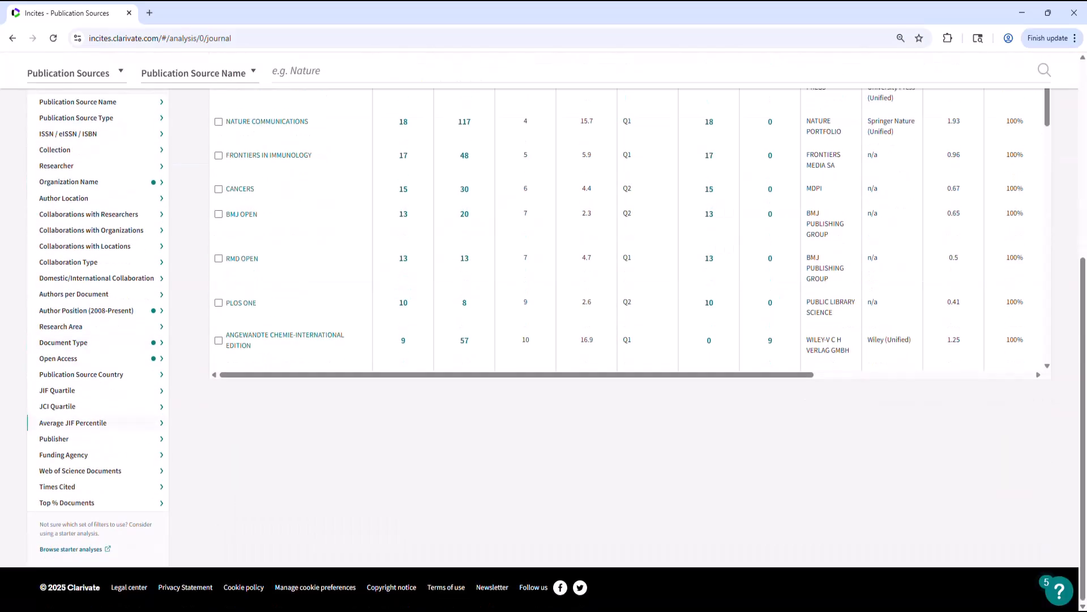
left_click(55, 439)
type("sage")
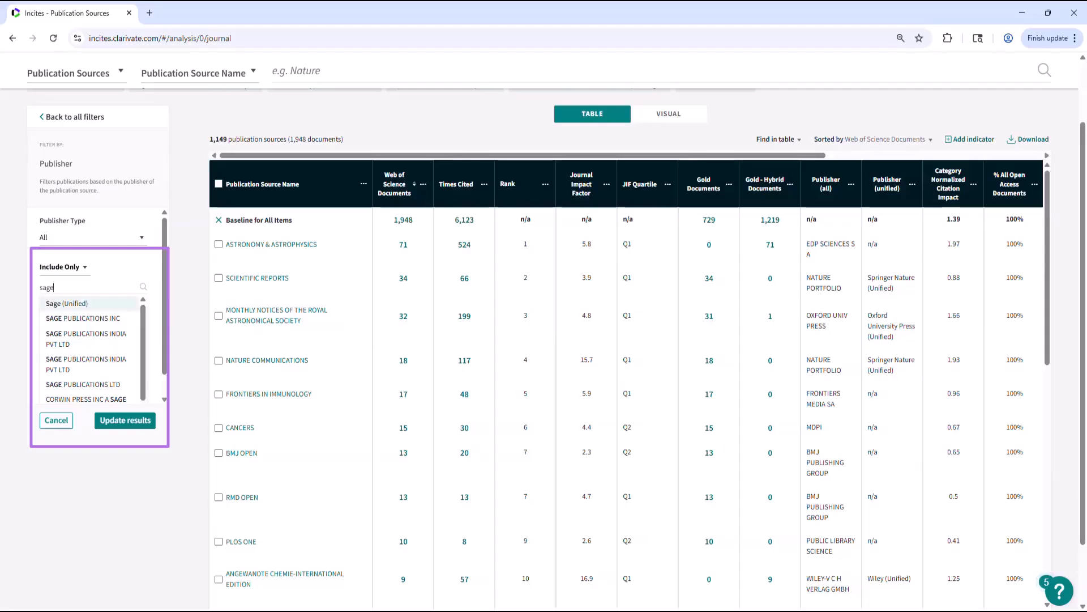
left_click(67, 304)
left_click(125, 420)
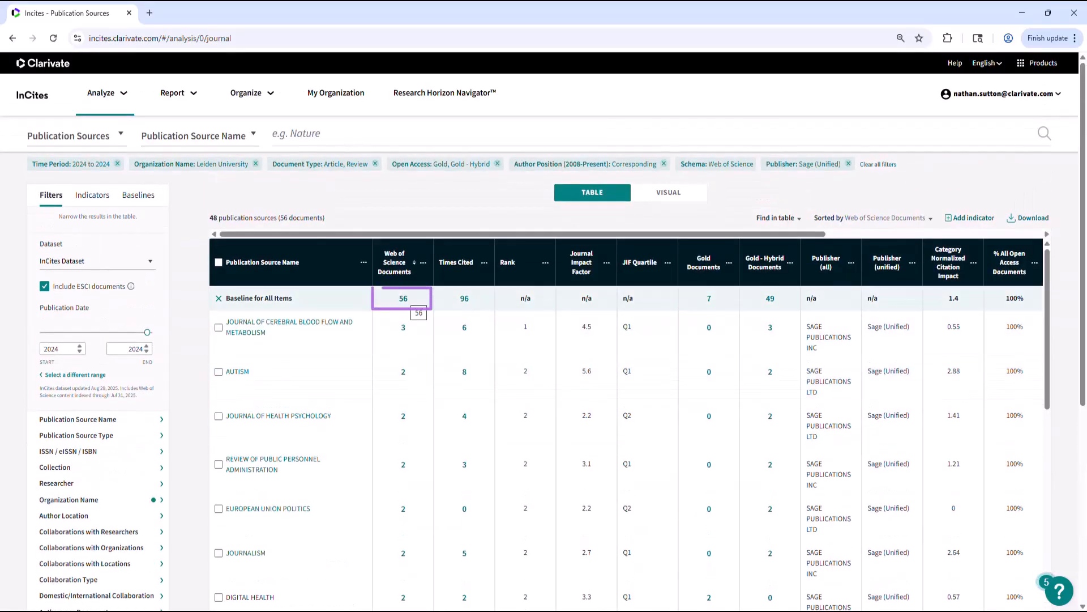
Open the list of Web of Science documents behind the Baseline for All Items row.
left_click(403, 298)
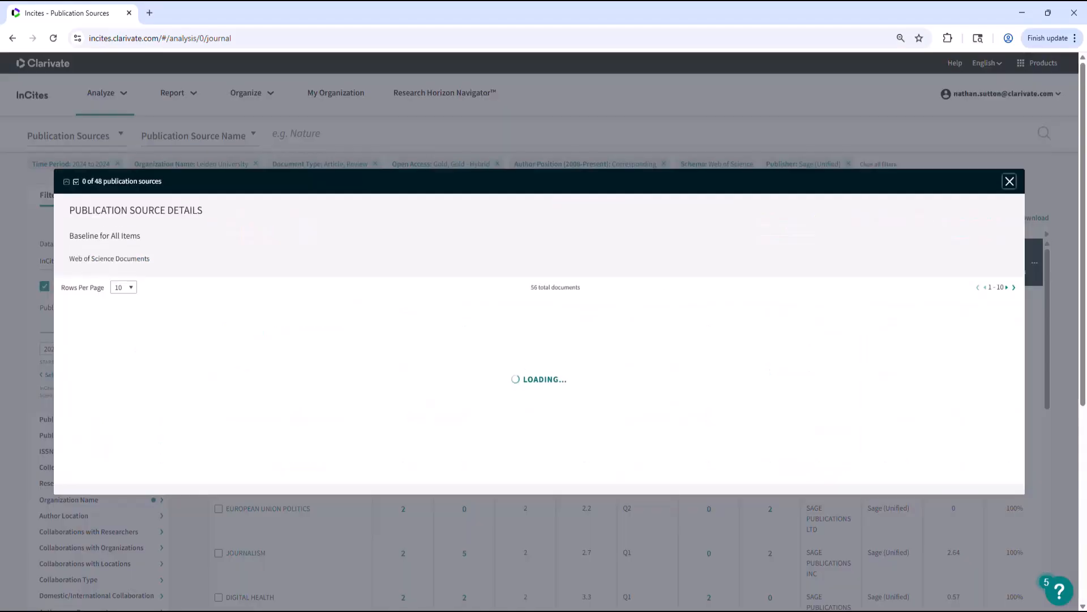